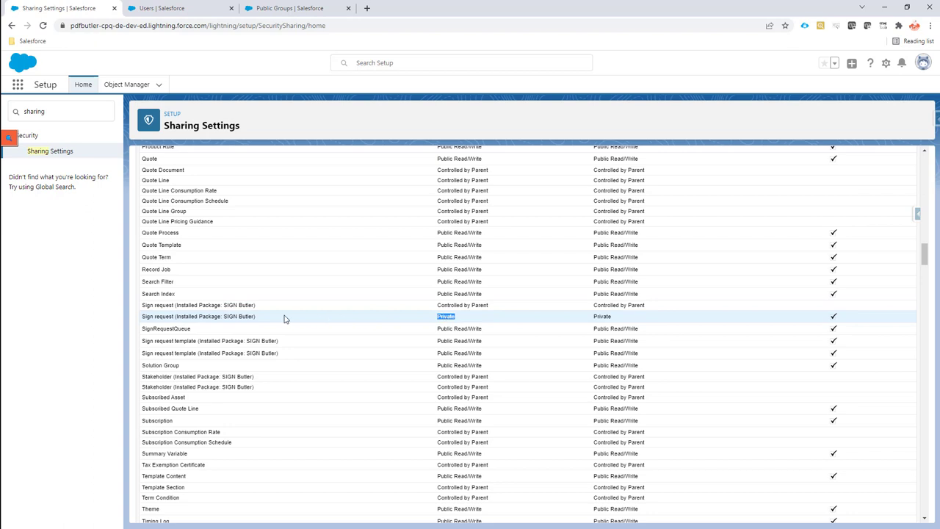
drag(151, 316, 287, 325)
drag(437, 316, 455, 317)
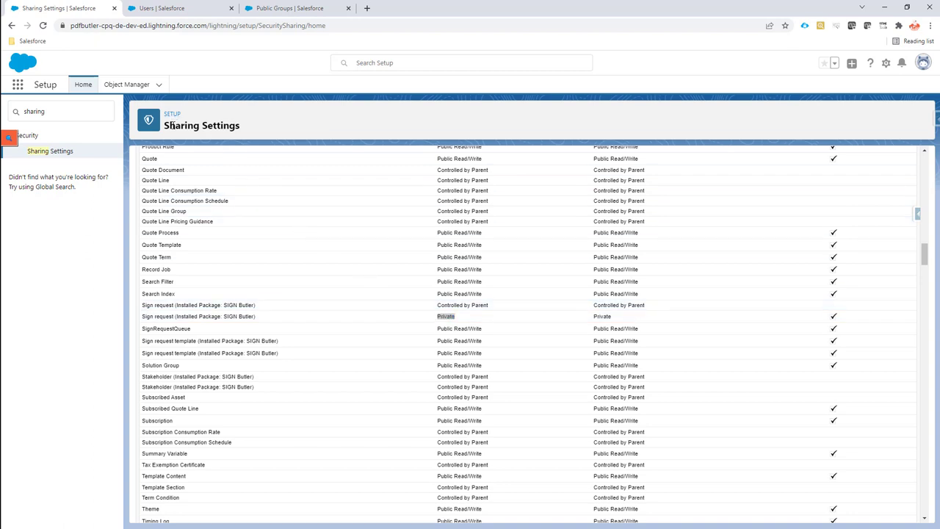
click(149, 317)
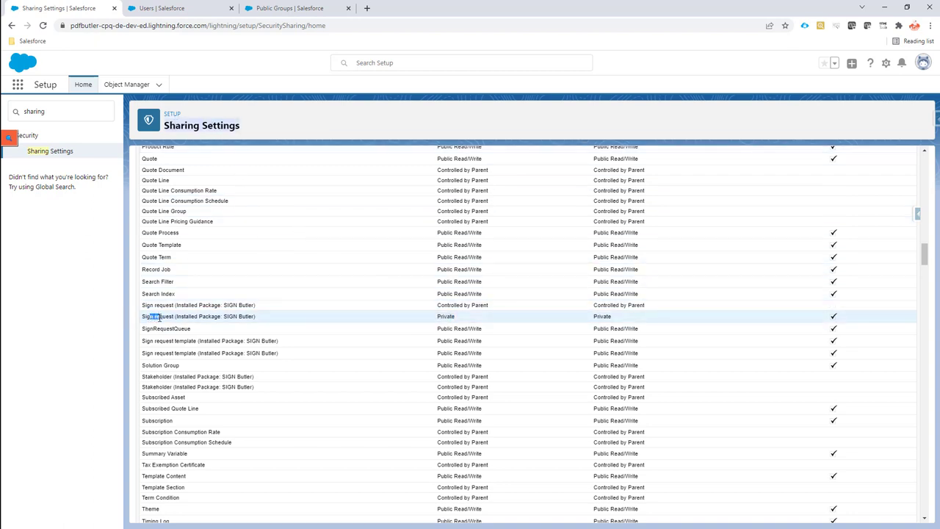
double_click(157, 316)
drag(157, 316, 614, 317)
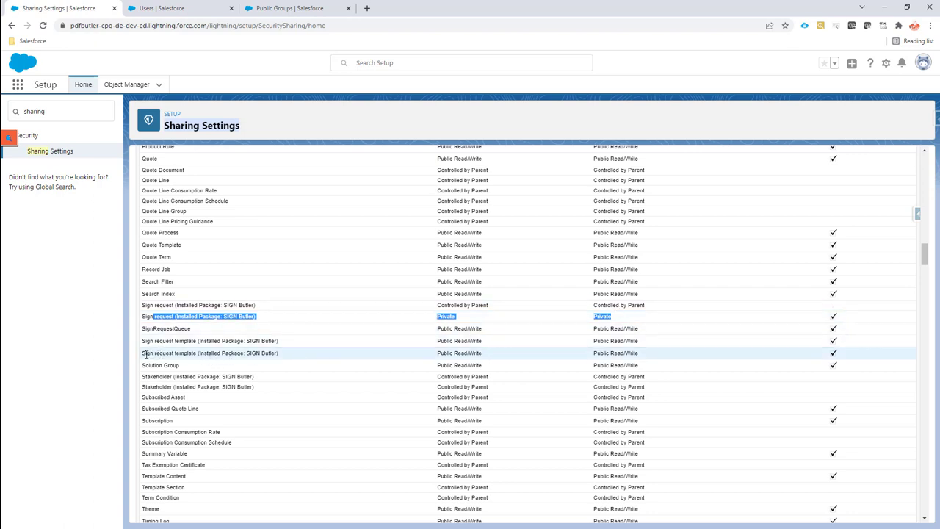
drag(145, 353, 286, 357)
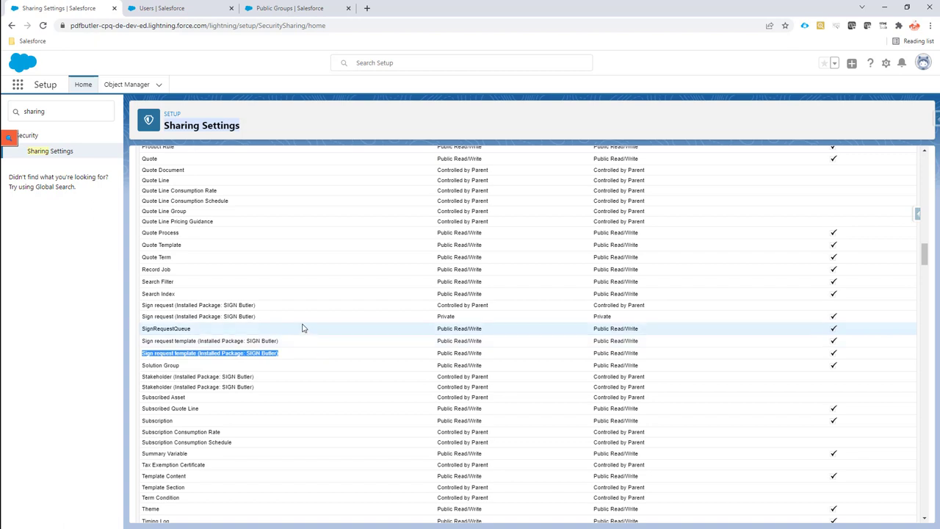
drag(147, 317, 437, 323)
double_click(440, 316)
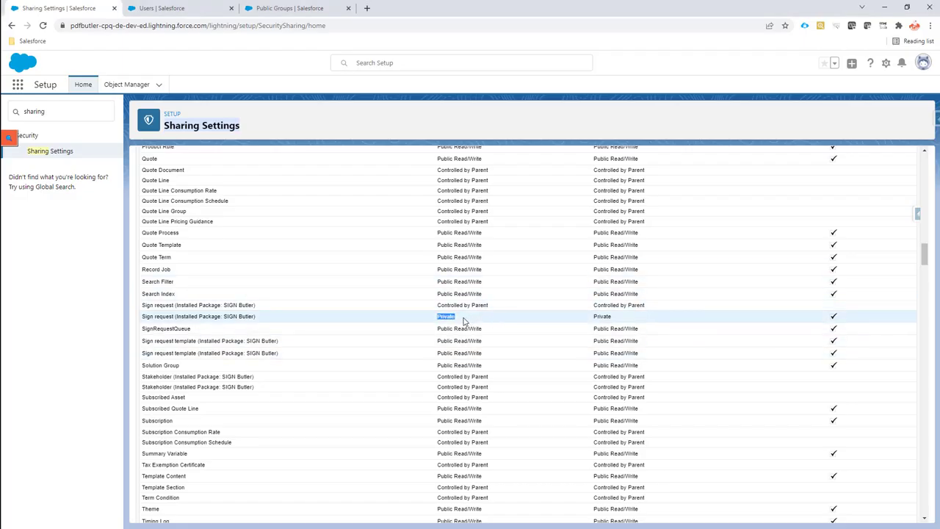
click(444, 322)
double_click(450, 317)
key(alt+Tab)
Step: Bring up the HR Team public group page and review its two user members
click(266, 8)
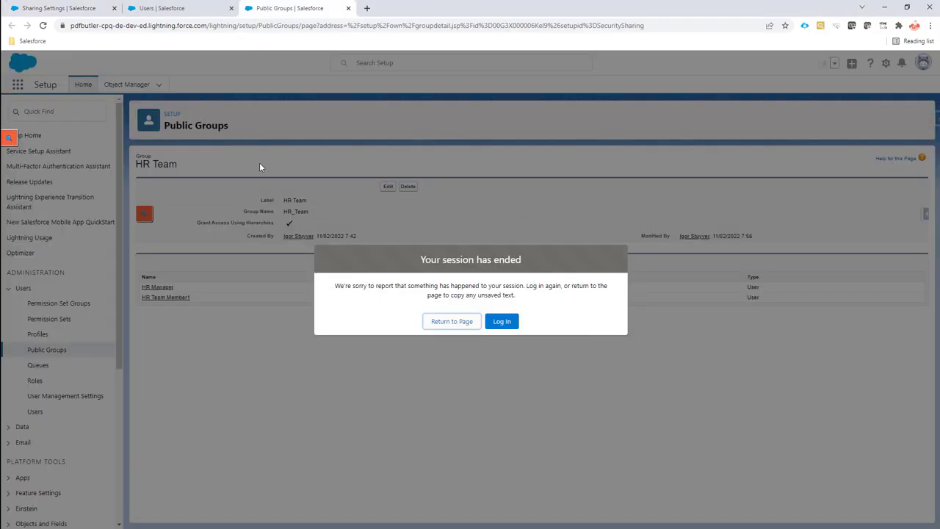
click(462, 324)
drag(285, 201, 308, 205)
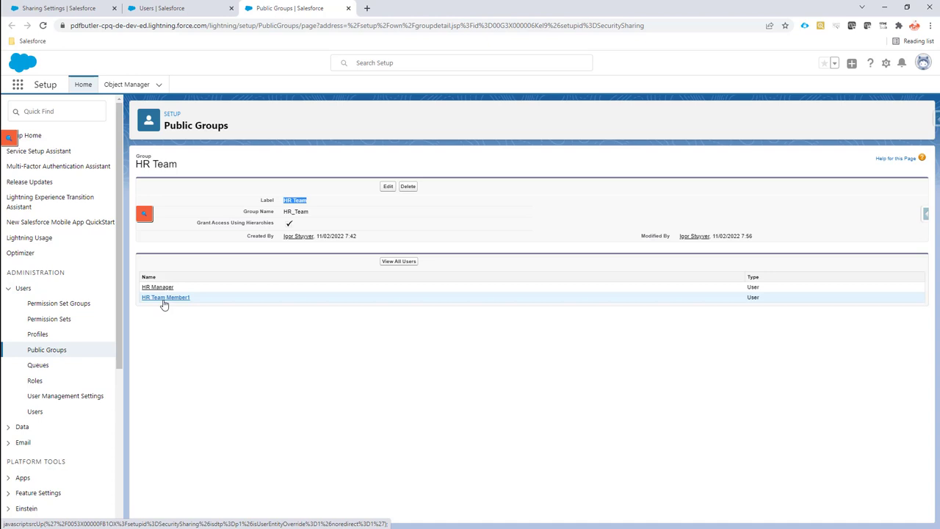
Step: Scroll Sharing Settings to Sign request Sharing Rules and open the HR Team rule for editing
click(82, 10)
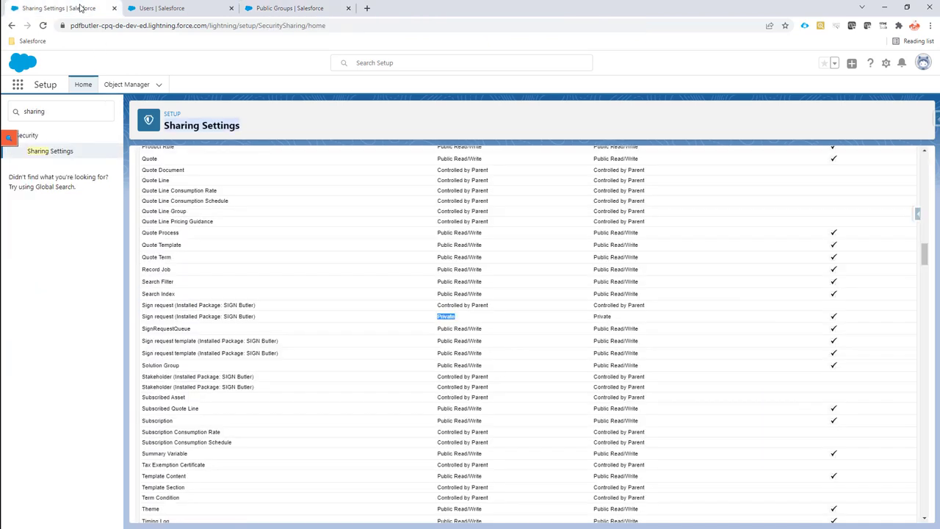
drag(925, 256, 927, 466)
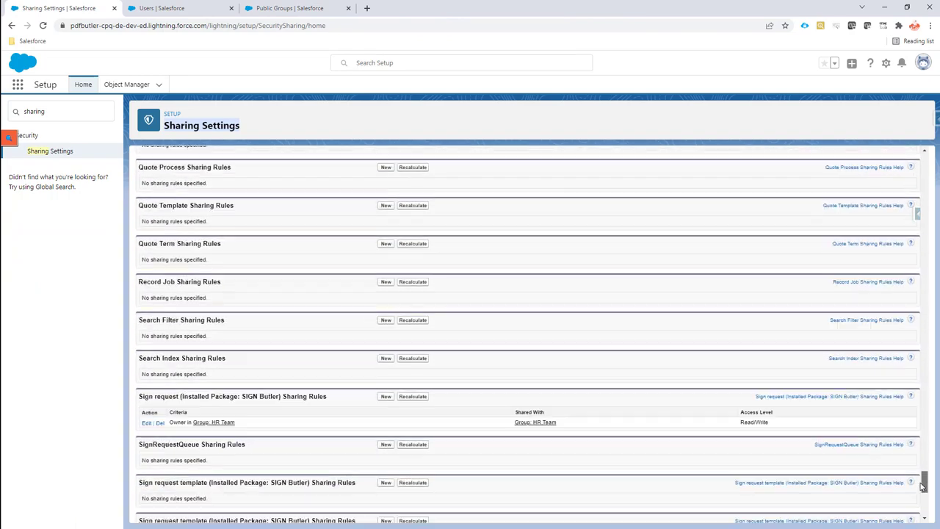
scroll(923, 488, down, 2)
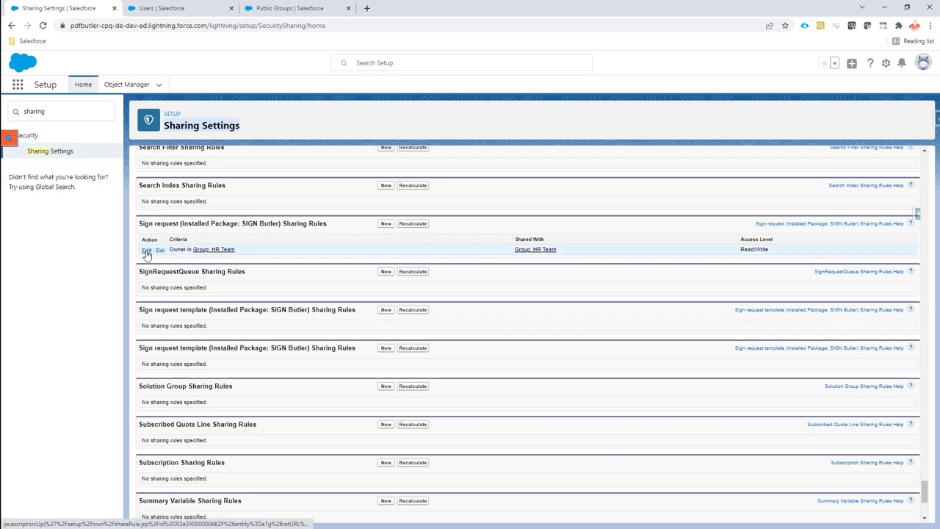
click(147, 251)
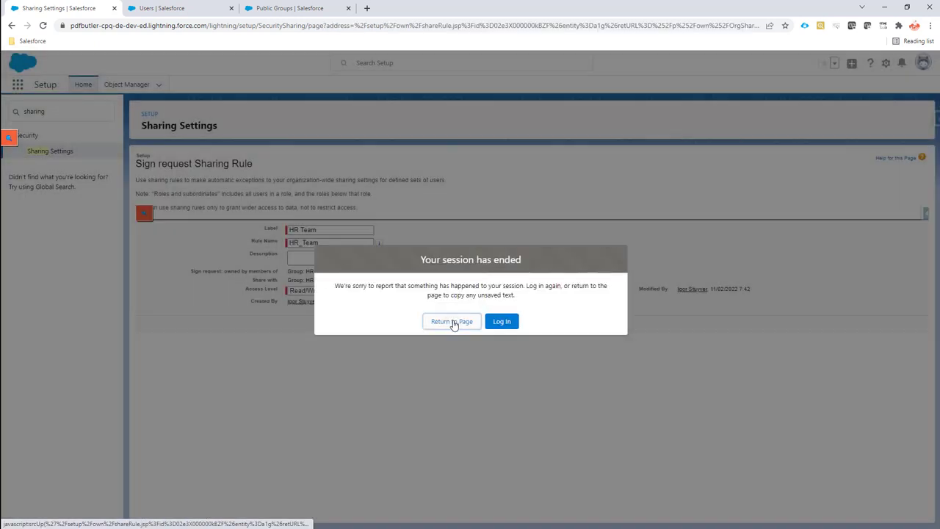
click(453, 322)
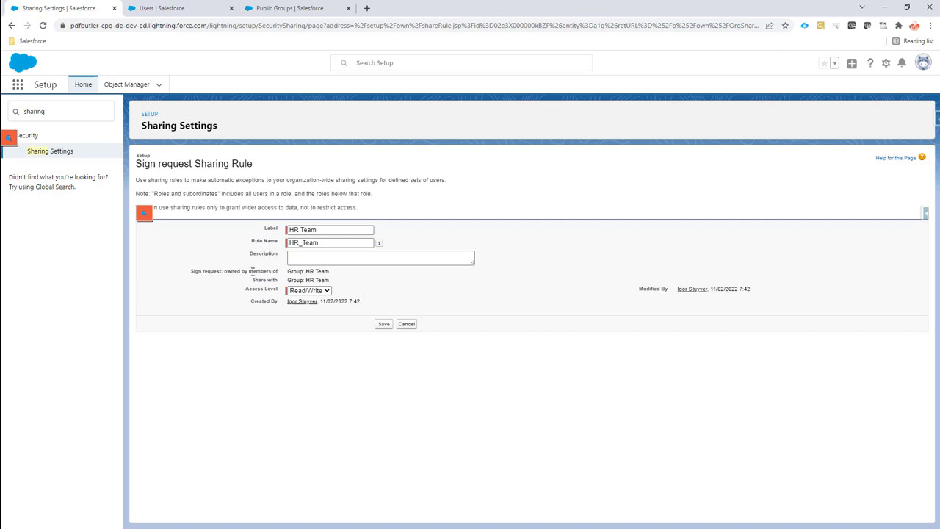
Step: Check that the rule shares HR Team-owned records with HR Team, comparing against the group page
drag(224, 271, 328, 272)
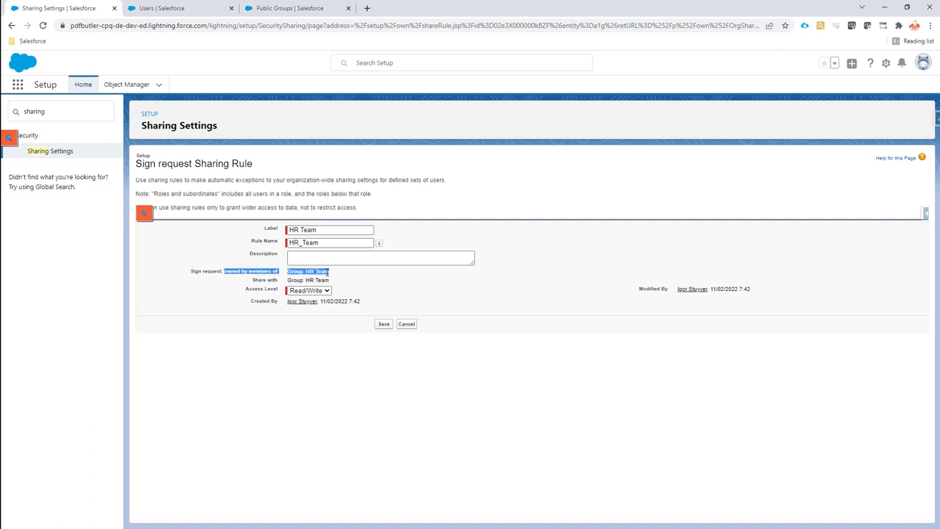
double_click(255, 280)
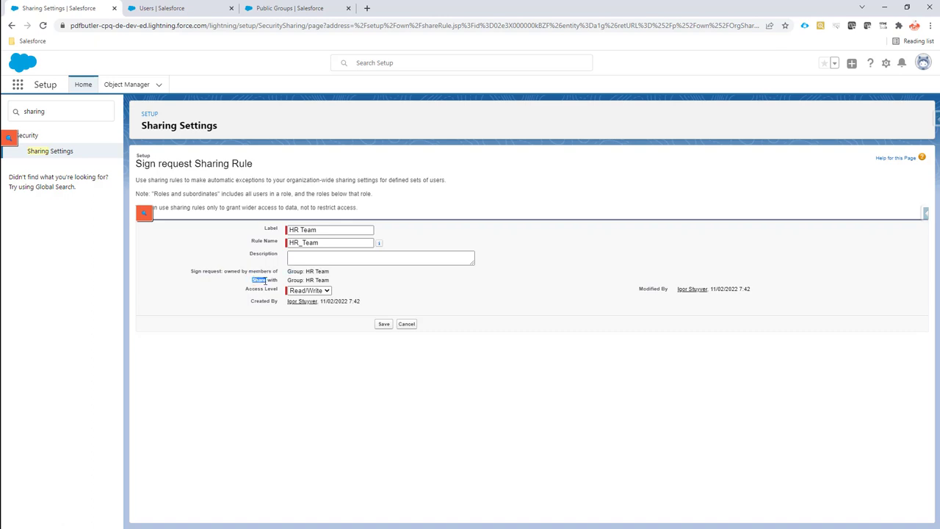
drag(266, 282, 323, 279)
click(291, 9)
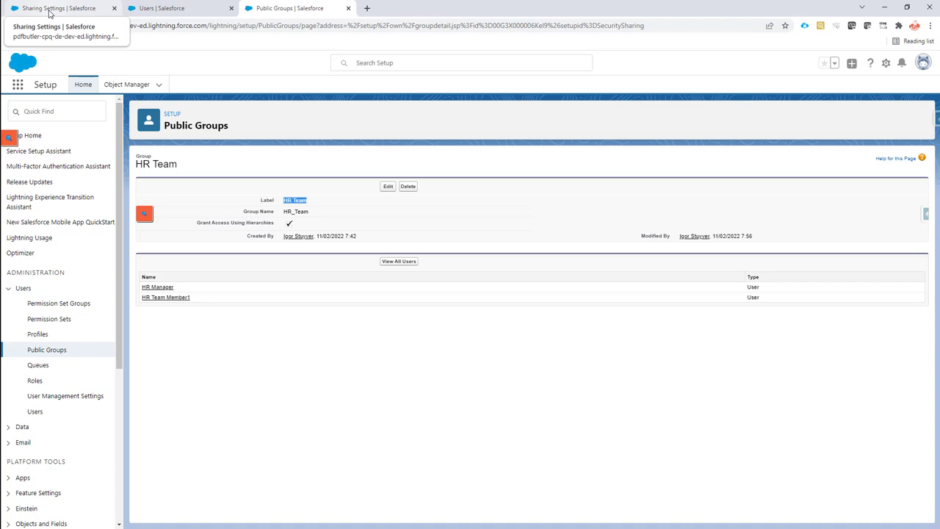
click(49, 9)
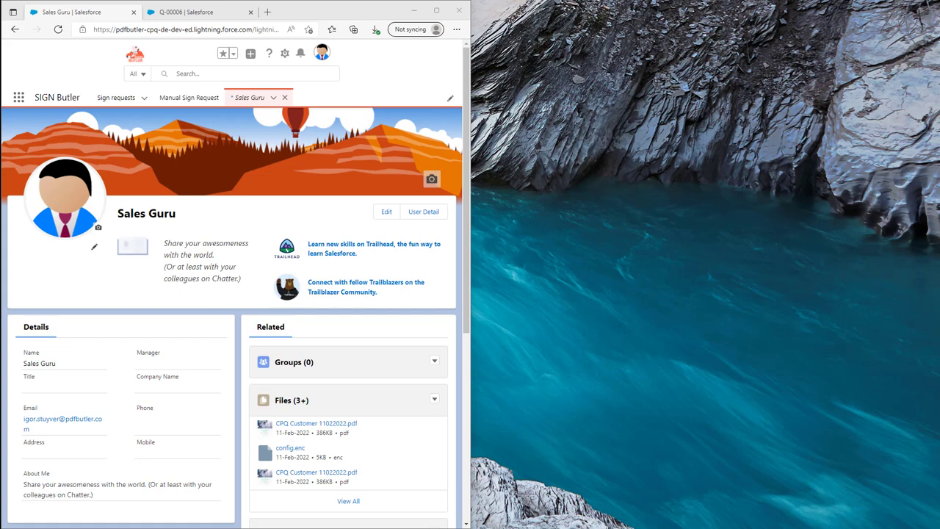
Step: Place the sales user's and HR manager's windows side by side, each showing Sign requests
click(199, 108)
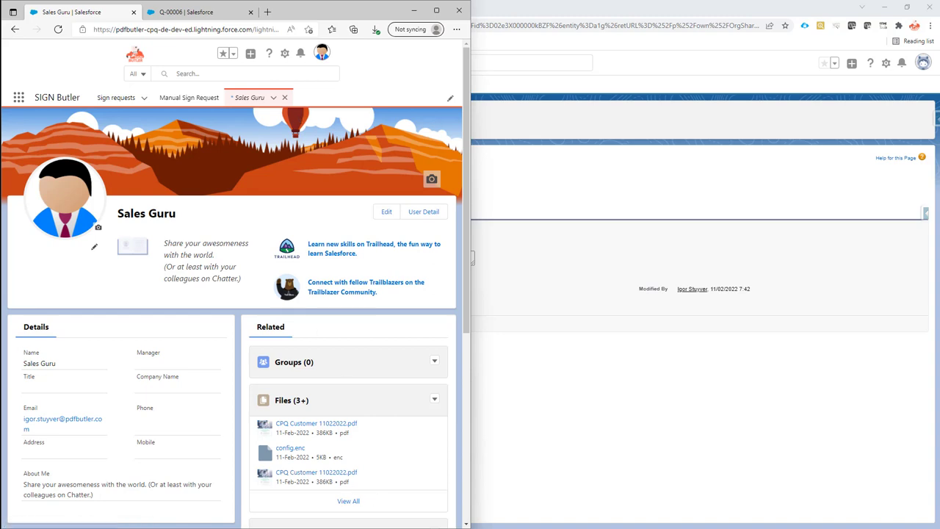
key(alt+Tab)
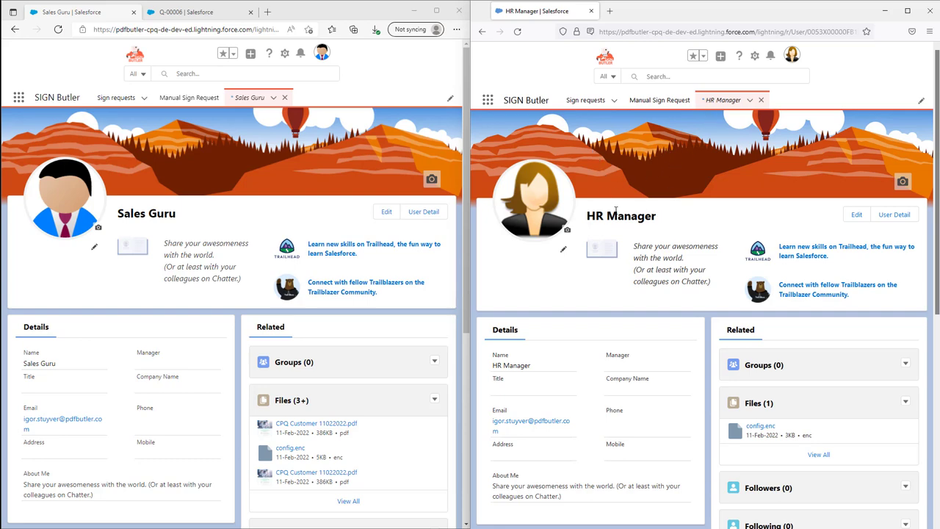
click(588, 100)
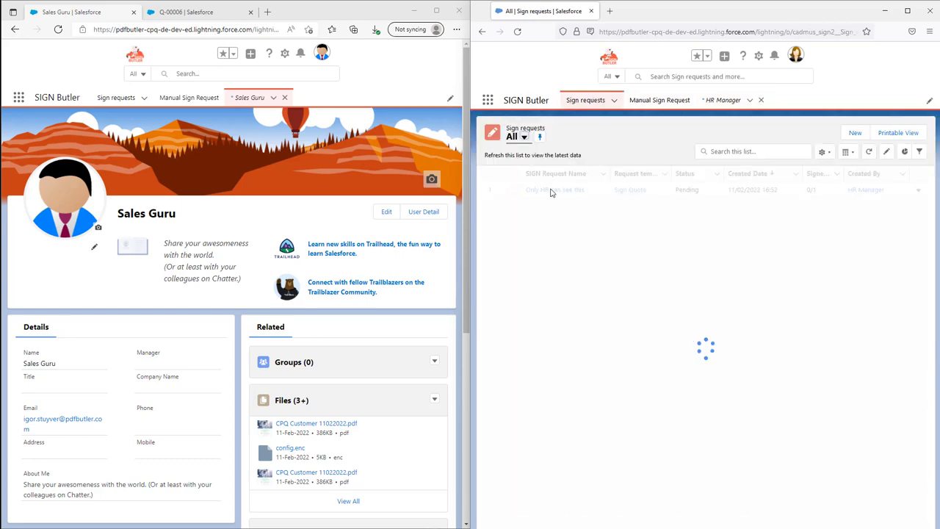
click(114, 97)
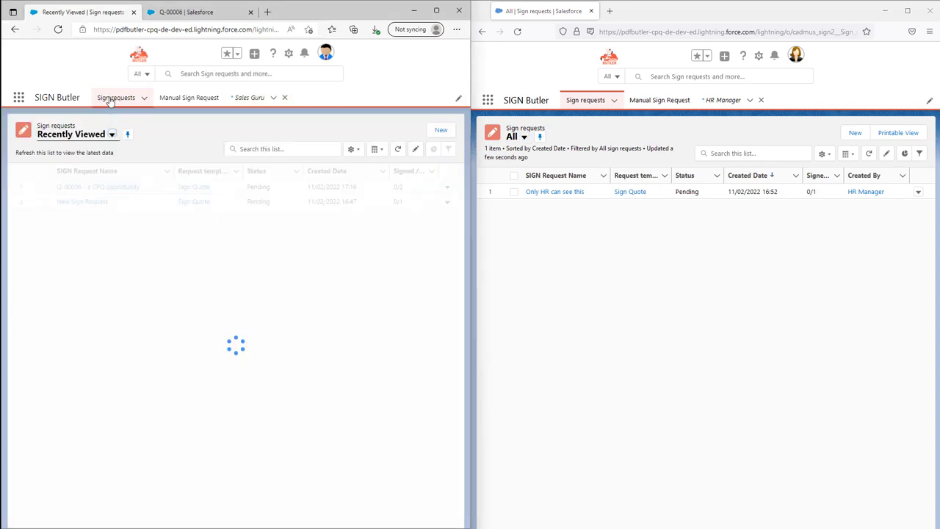
Step: Switch the sales user's list to the All view and pin it as default
click(92, 134)
click(77, 171)
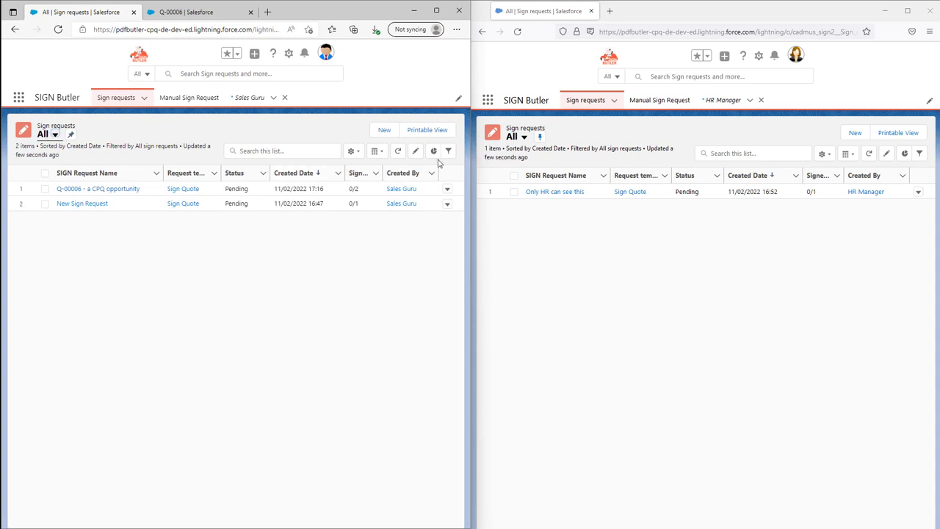
click(71, 135)
Step: Preview the Car Quote PDF for quote Q-00006 and send it for signing with Sign Butler
click(195, 13)
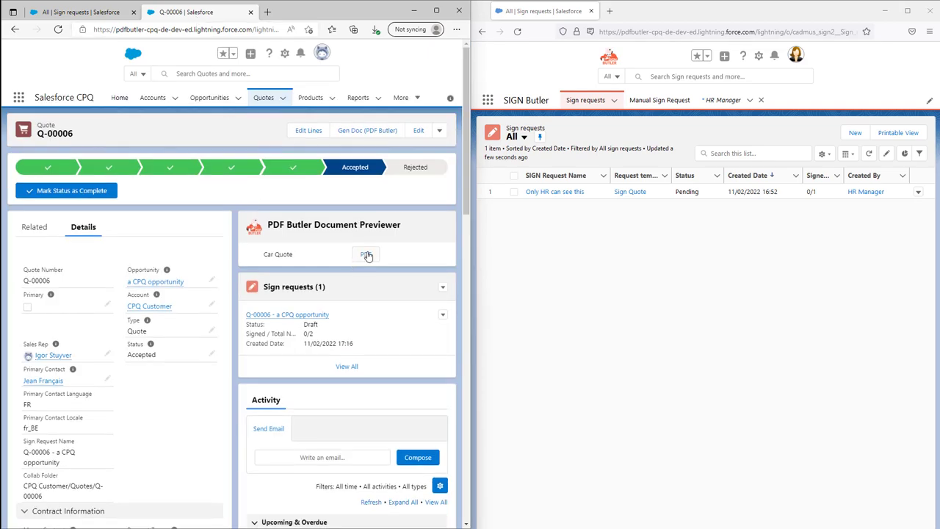
click(367, 255)
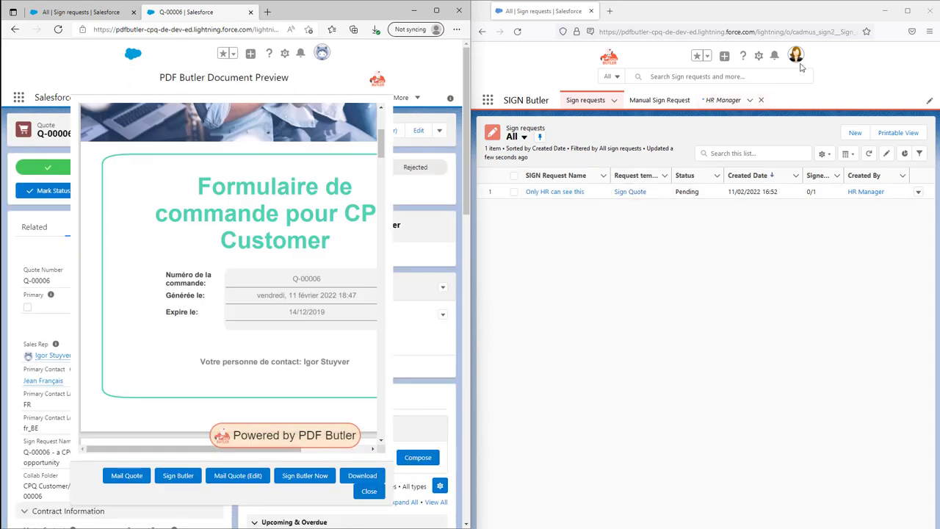
click(181, 476)
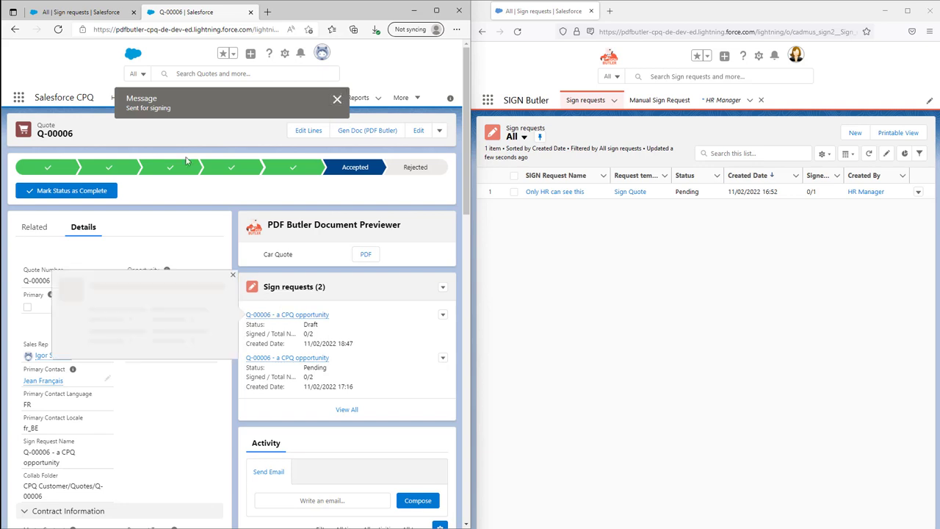
Step: Refresh both the sales user's and HR user's sign request lists
click(75, 14)
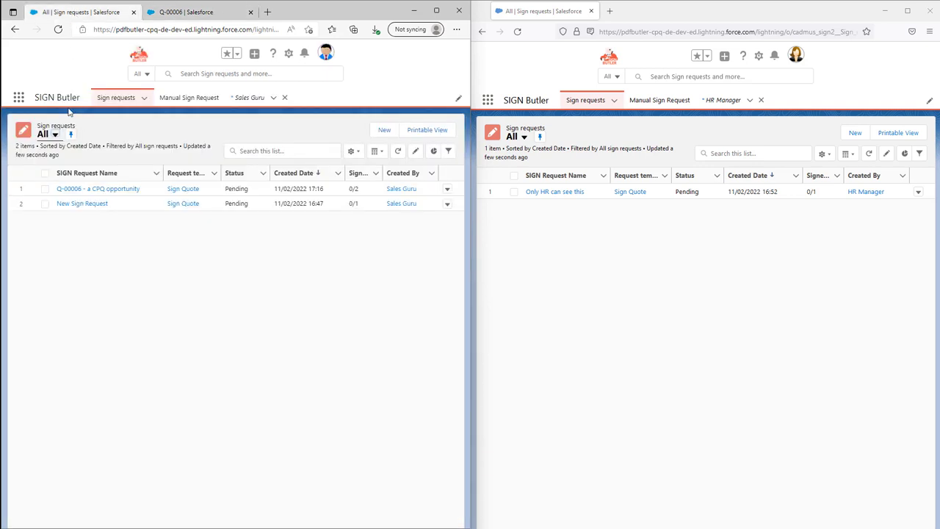
click(113, 98)
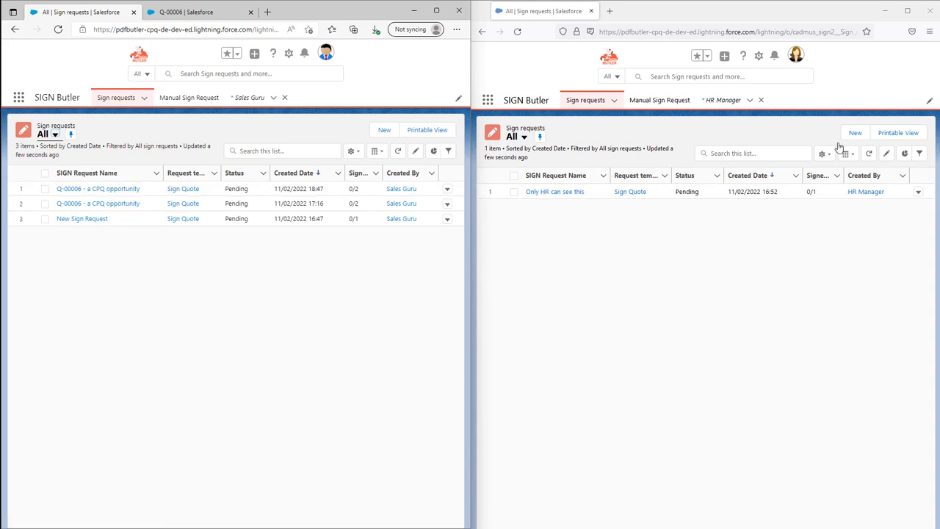
click(869, 153)
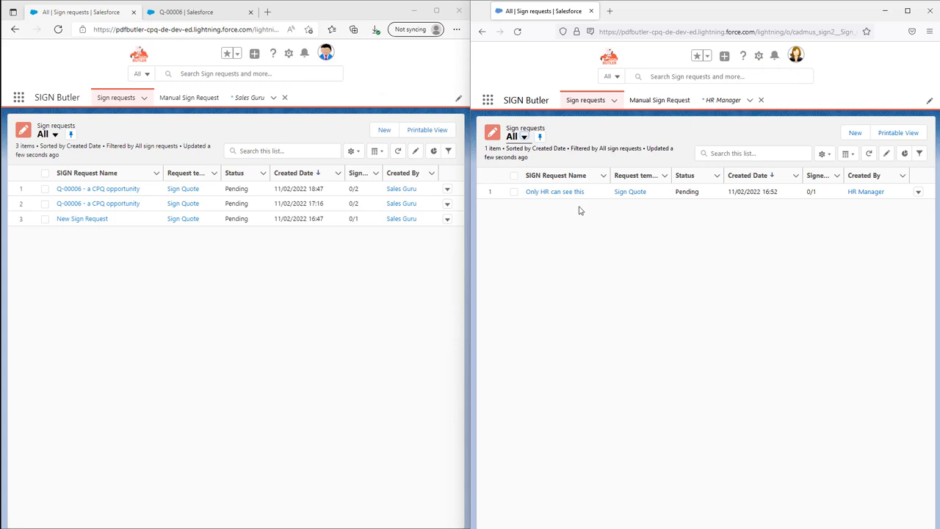
Step: Start a manual sign request, upload employment-contract-revised.pdf, and advance to Place Placeholders
click(670, 103)
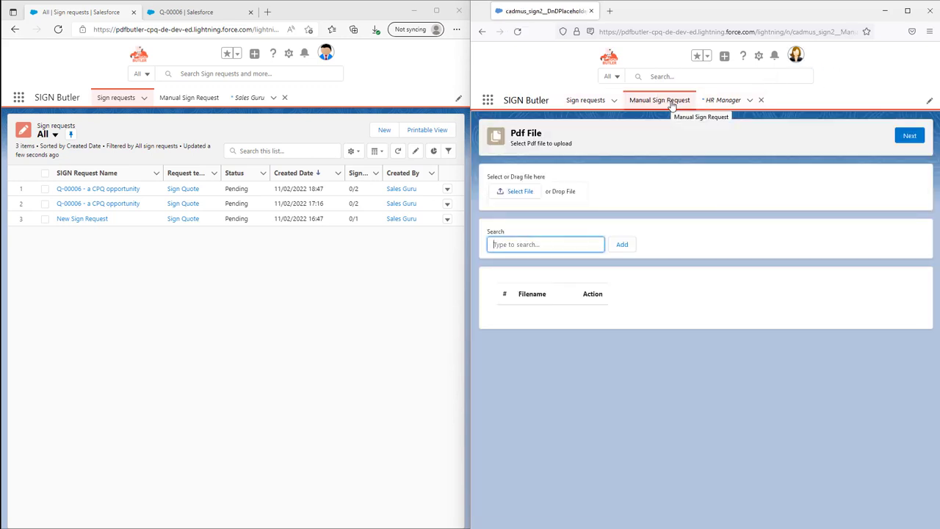
click(516, 192)
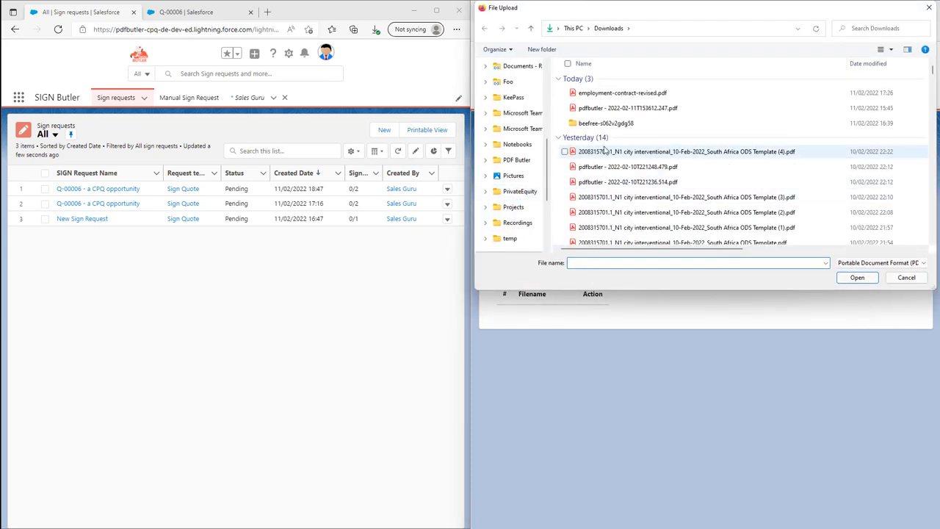
double_click(616, 94)
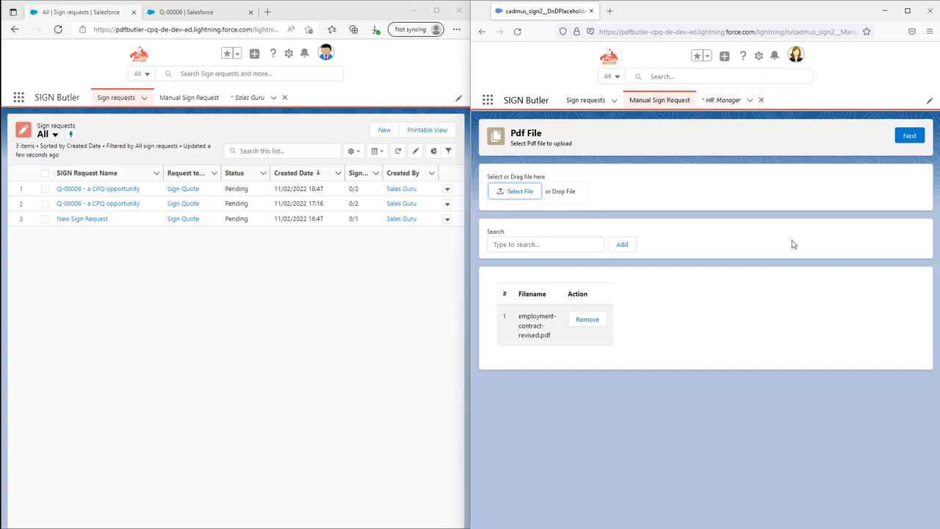
click(910, 138)
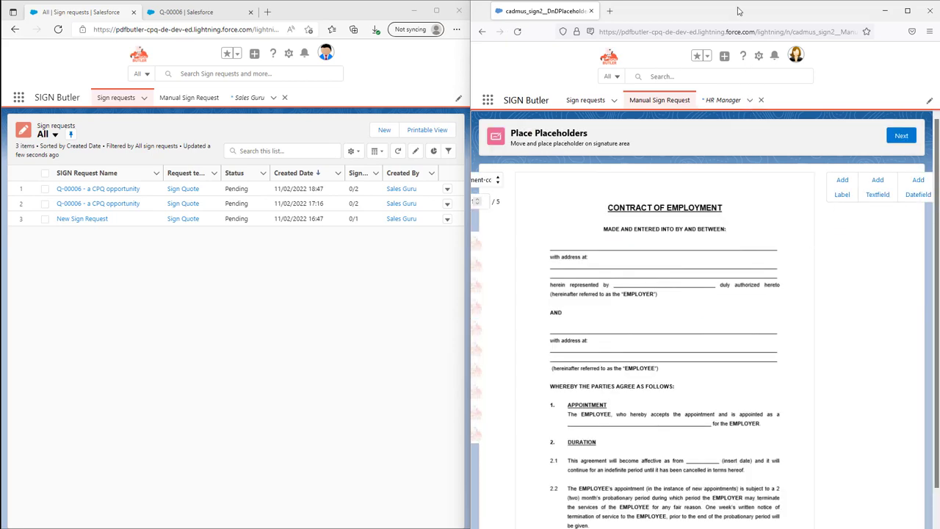
Step: Maximize the HR window and place a signature box on the contract's AND area
drag(739, 11, 441, 15)
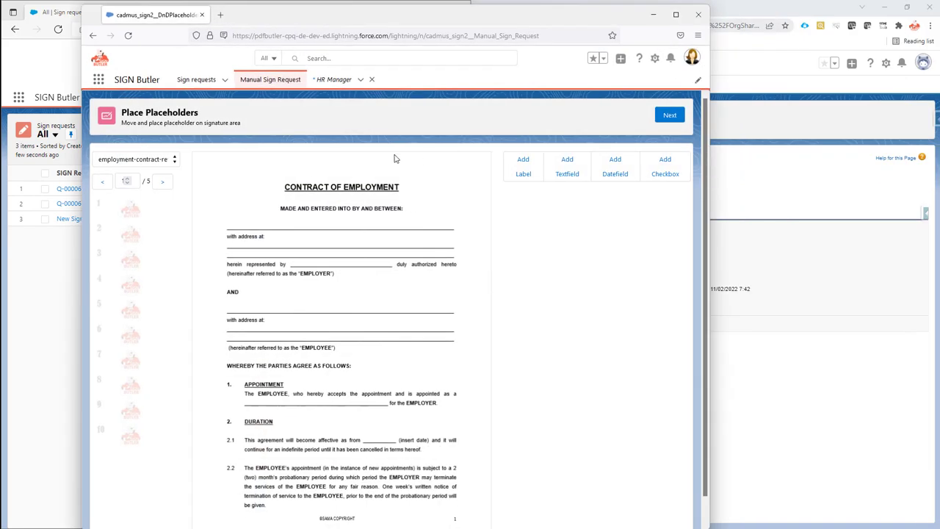
double_click(343, 15)
click(132, 207)
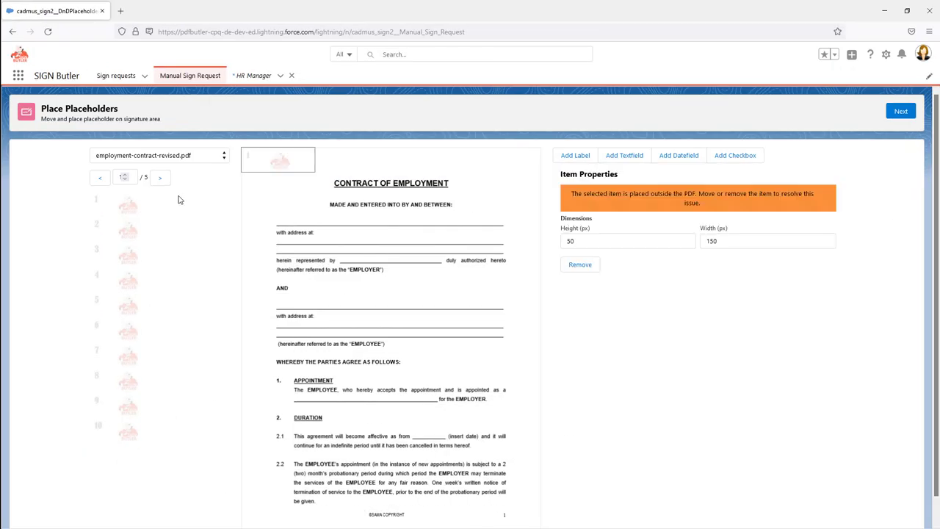
drag(279, 160, 426, 282)
Step: Add a label beside the MADE AND ENTERED line showing the signer's name, then continue
click(575, 155)
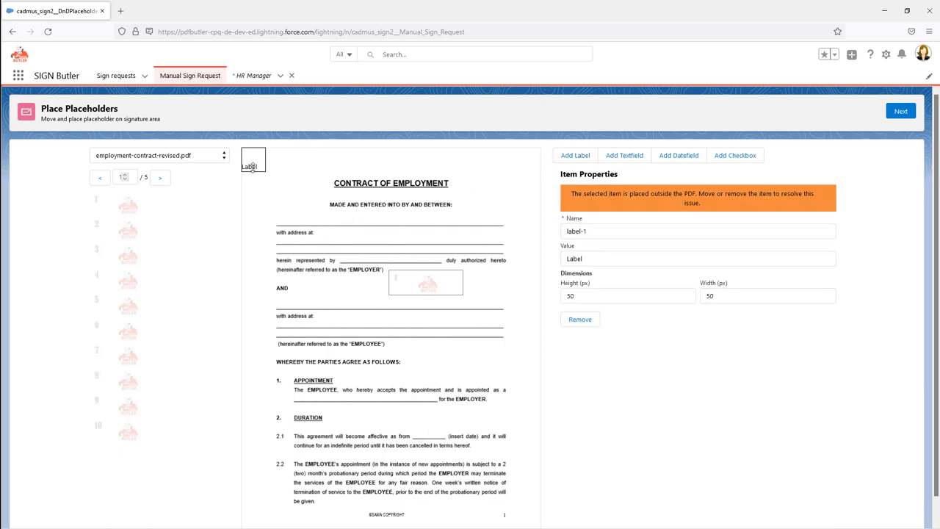
drag(252, 159, 364, 212)
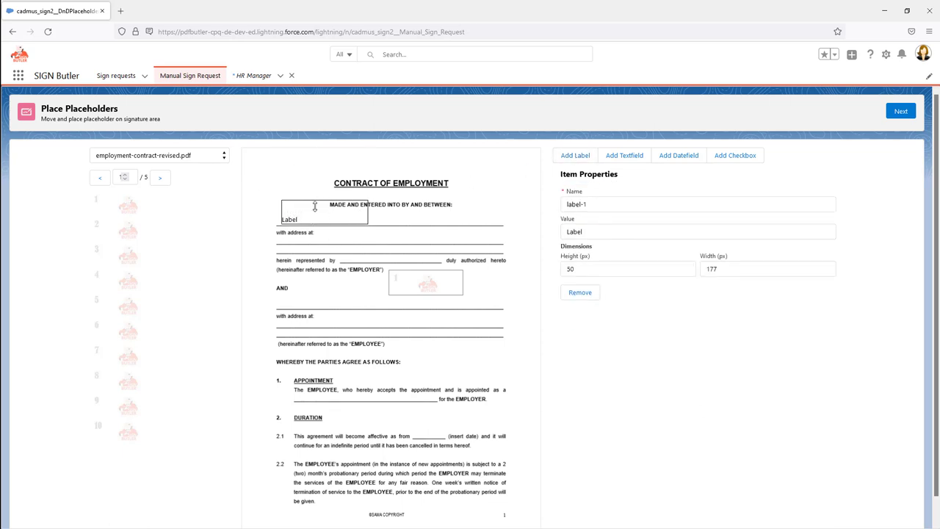
click(595, 233)
double_click(593, 232)
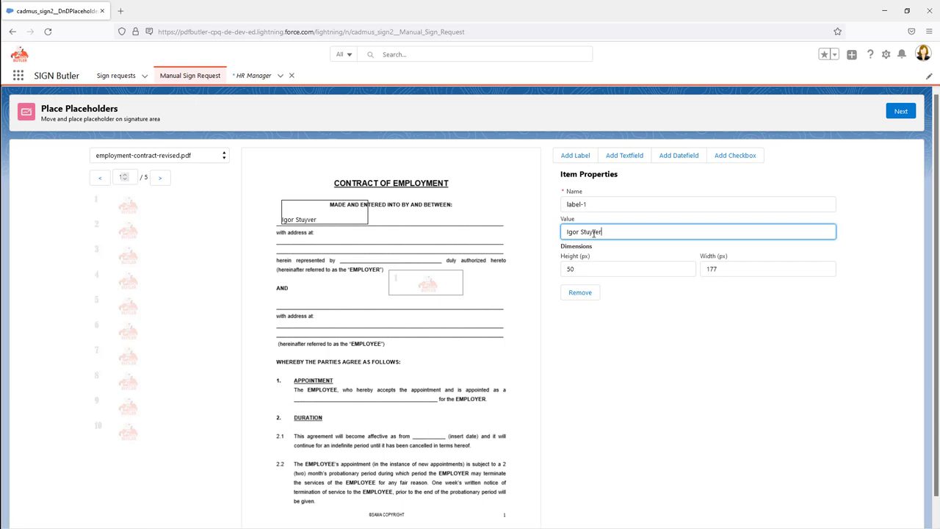
click(898, 112)
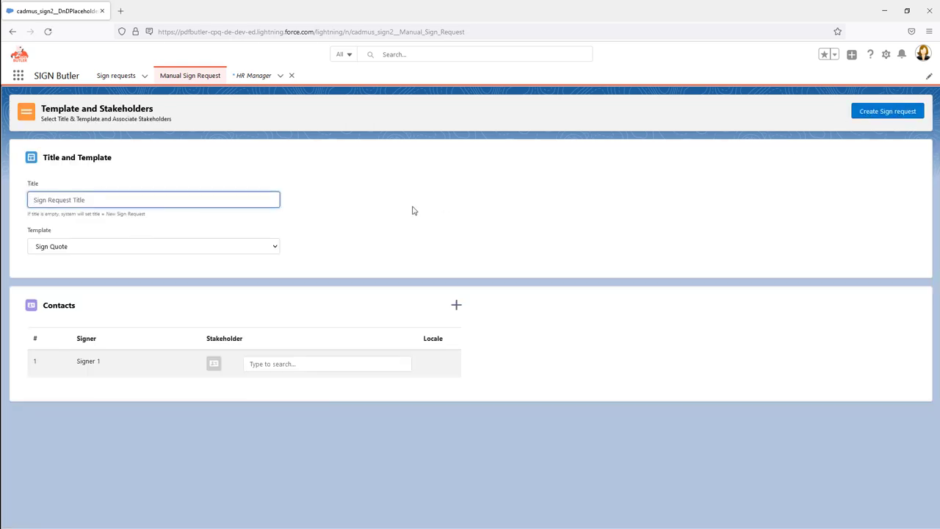
Step: Title the request with the employee's name, set that contact as sole signer, and create it
text(Contrac)
click(348, 370)
text(igor)
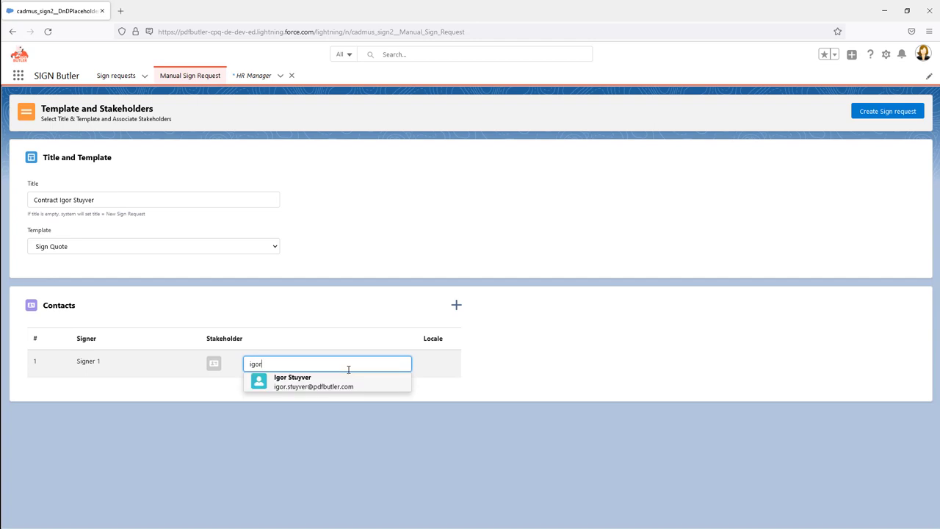
click(330, 381)
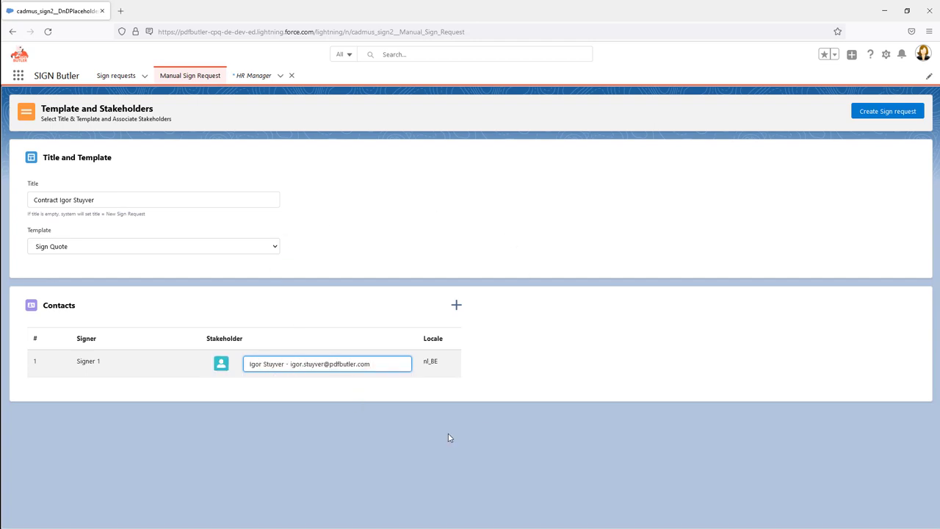
click(887, 111)
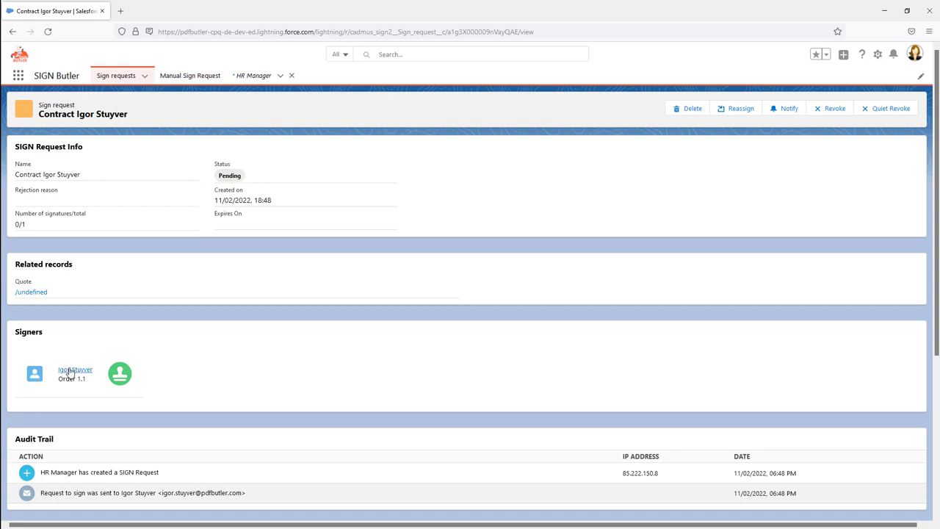
Step: Show HR's sign requests list with the contract, restore the window, and refresh the sales list
scroll(73, 414, down, 2)
scroll(77, 411, up, 3)
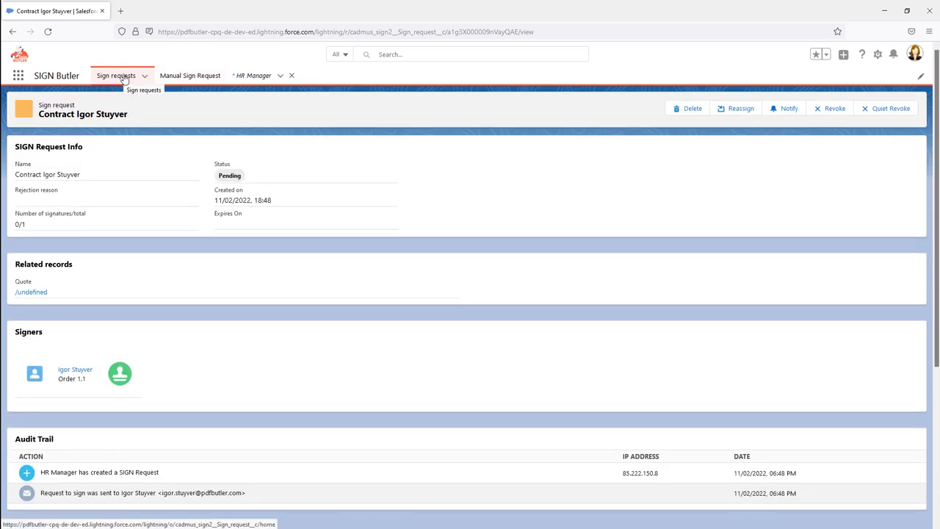
click(123, 78)
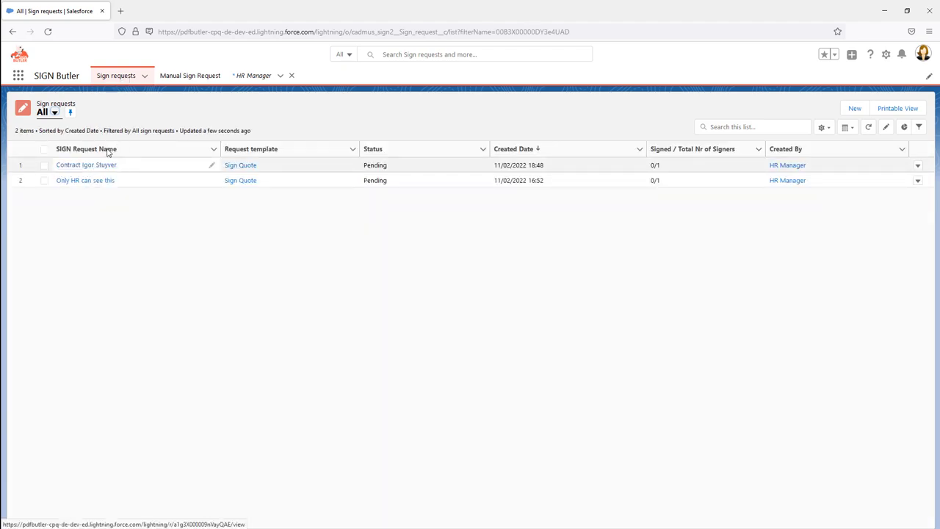
drag(181, 11, 657, 18)
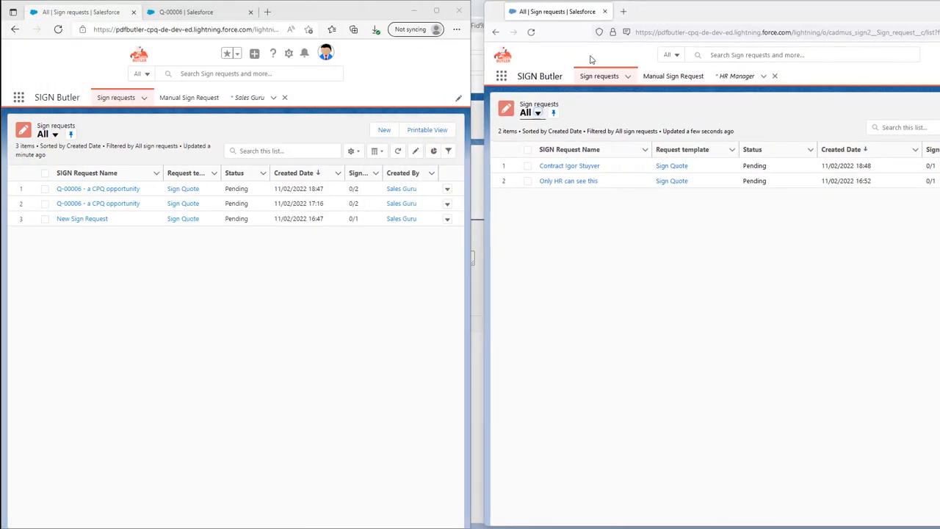
click(397, 150)
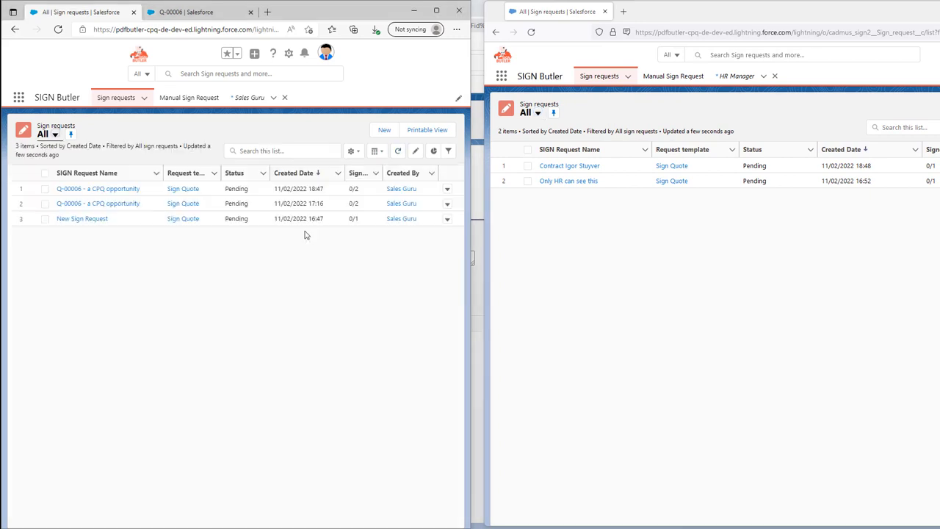